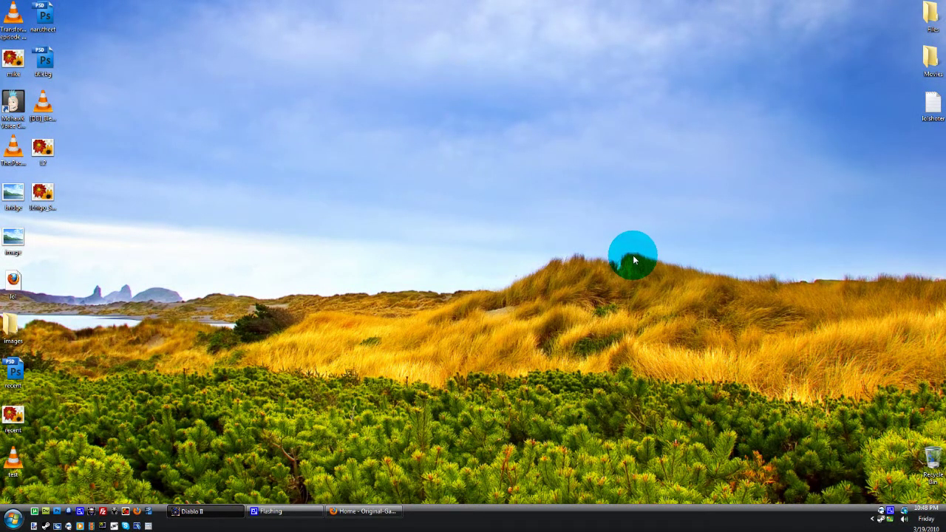
Bring Firefox back and open FPSBanana's Counter-Strike: Source skins, then the Dual Elites category.
click(374, 511)
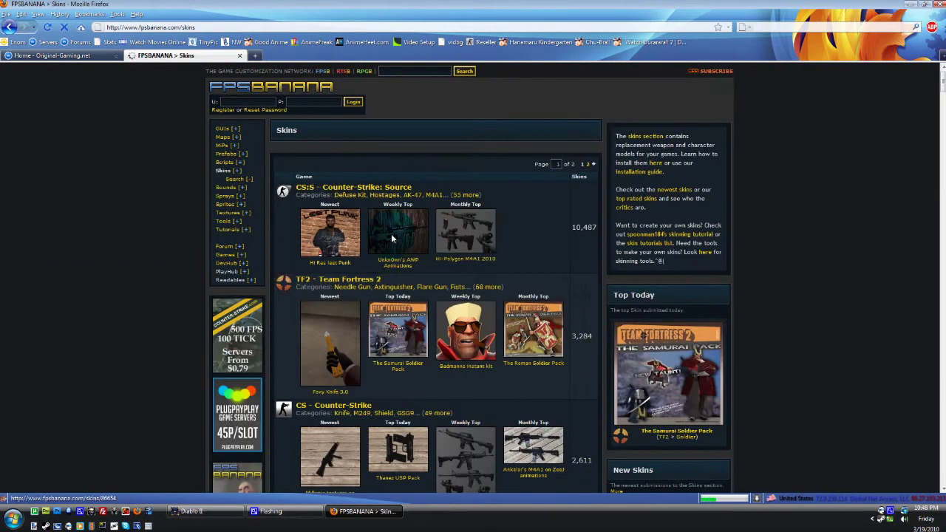
click(378, 187)
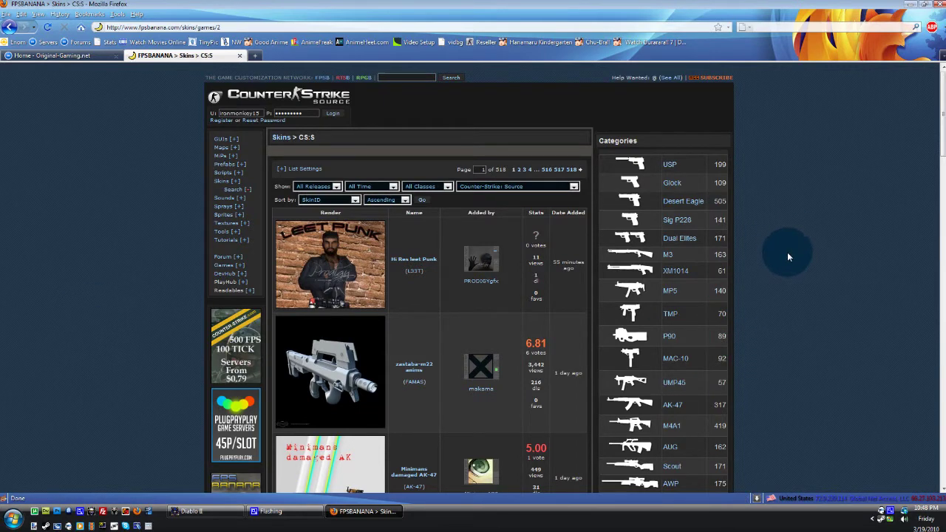
scroll(786, 250, down, 1)
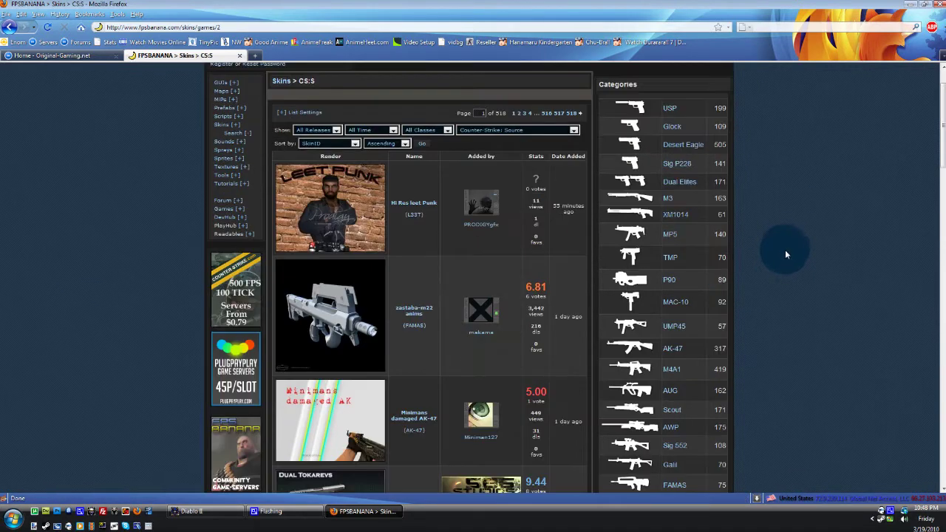
click(679, 181)
Find Hitman Hardballers in the Dual Elites list and open its page down to DOWNLOAD.
scroll(819, 321, down, 2)
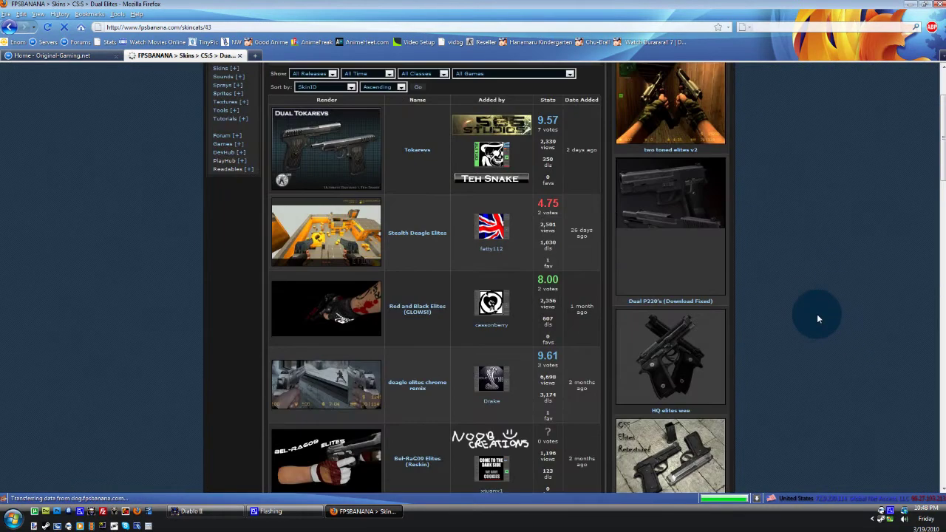
scroll(817, 317, down, 2)
scroll(798, 317, down, 4)
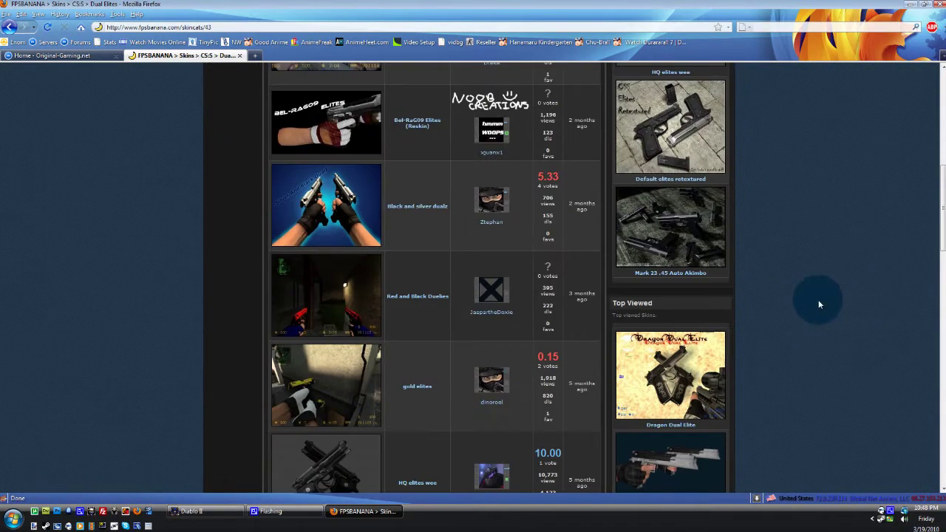
scroll(806, 297, down, 1)
scroll(803, 299, down, 3)
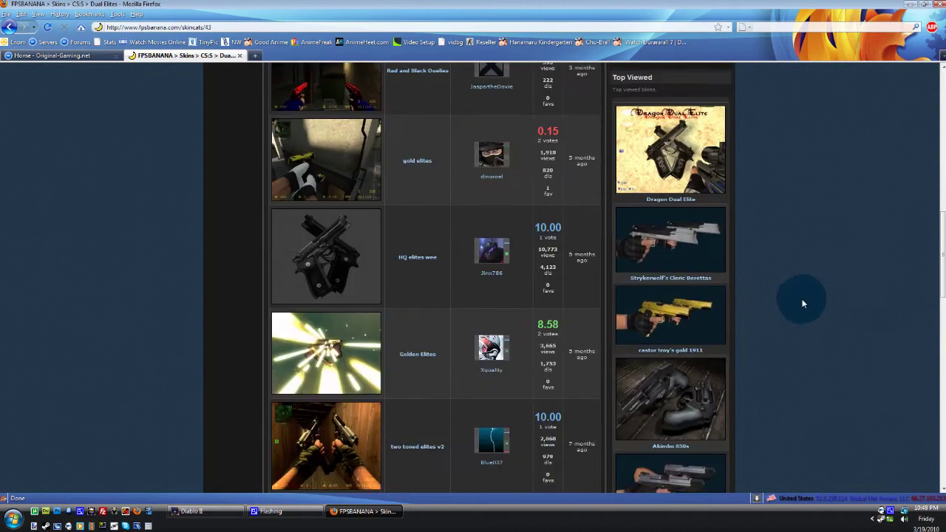
scroll(779, 295, down, 2)
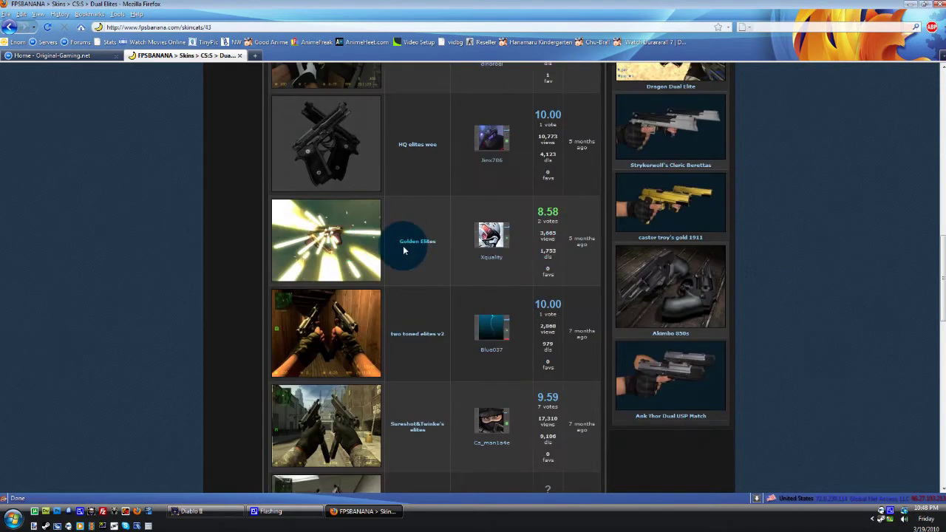
scroll(425, 251, down, 1)
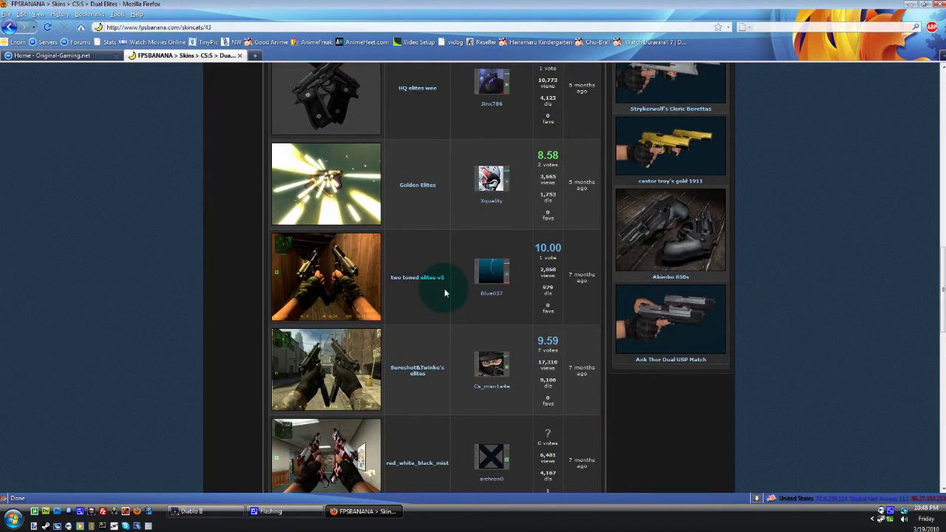
scroll(438, 291, down, 2)
scroll(438, 291, down, 2)
scroll(439, 290, down, 3)
scroll(442, 289, down, 2)
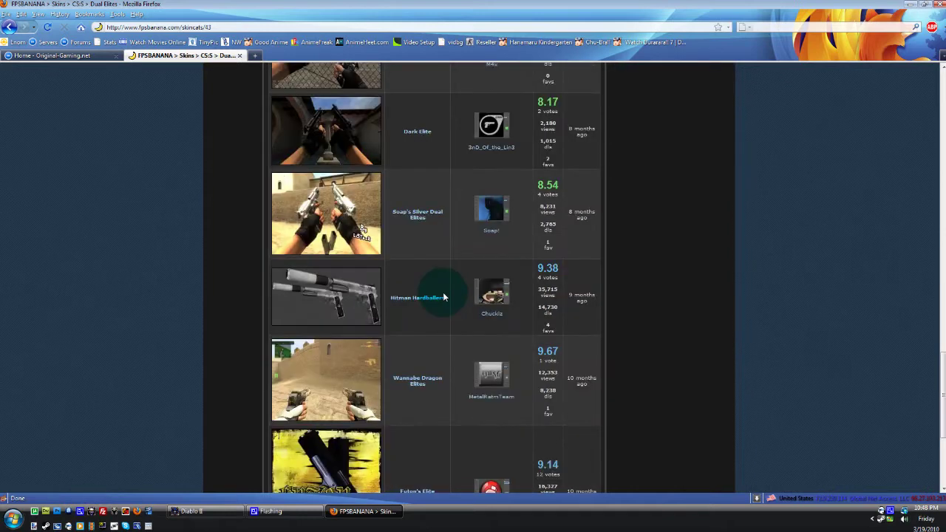
scroll(444, 290, down, 2)
click(421, 185)
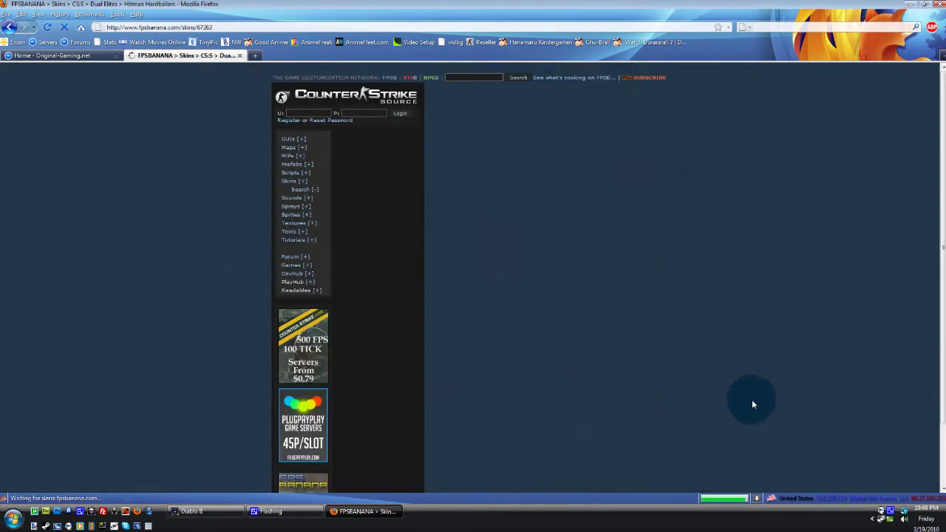
scroll(81, 224, down, 3)
scroll(184, 229, down, 4)
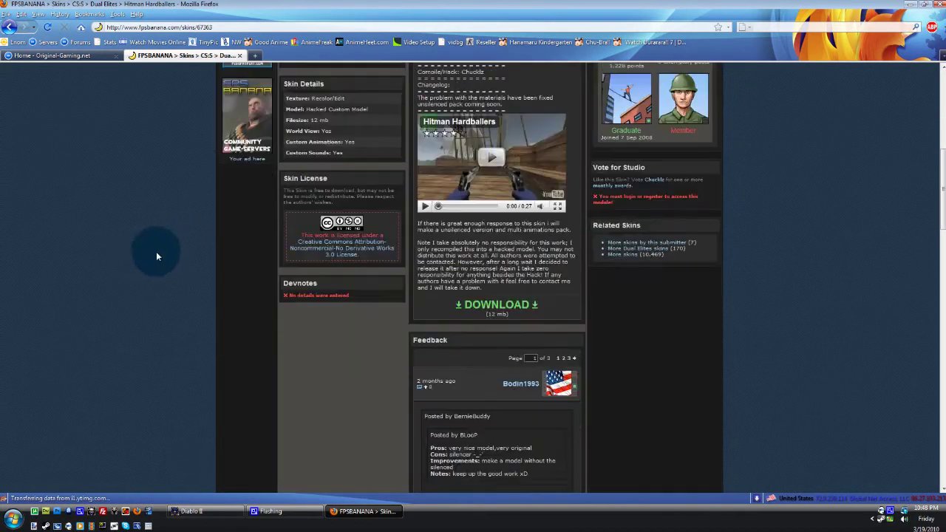
Download hardballs.rar from a mirror, set to open with WinRAR archiver.
click(496, 304)
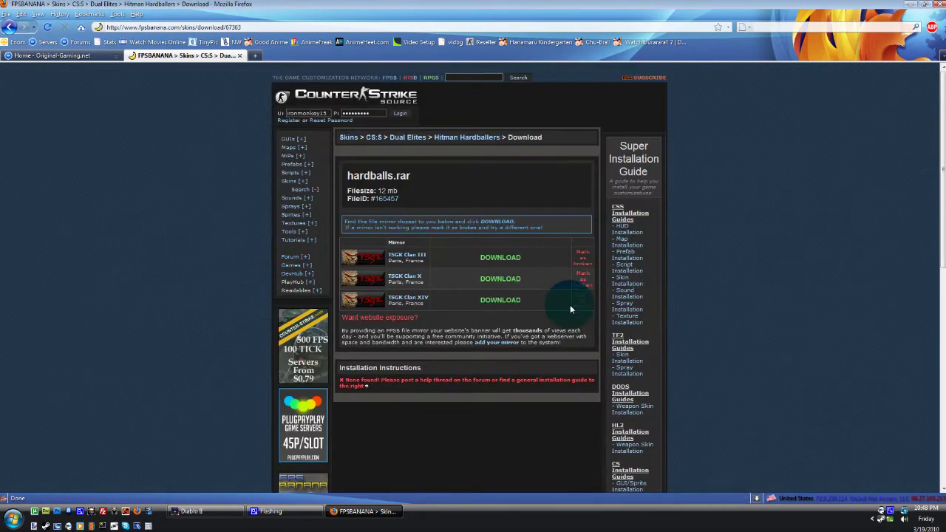
click(507, 284)
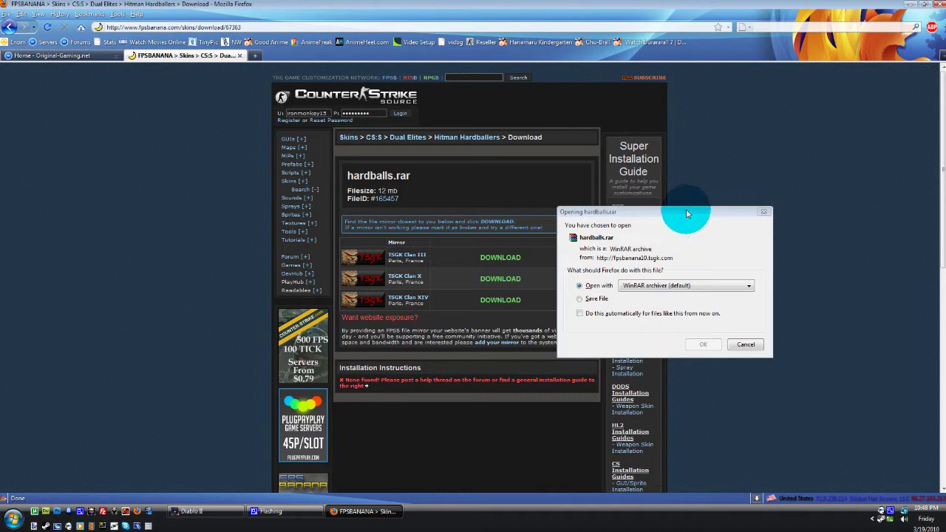
mouse_move(686, 212)
mouse_down()
mouse_move(490, 207)
mouse_move(475, 174)
mouse_up()
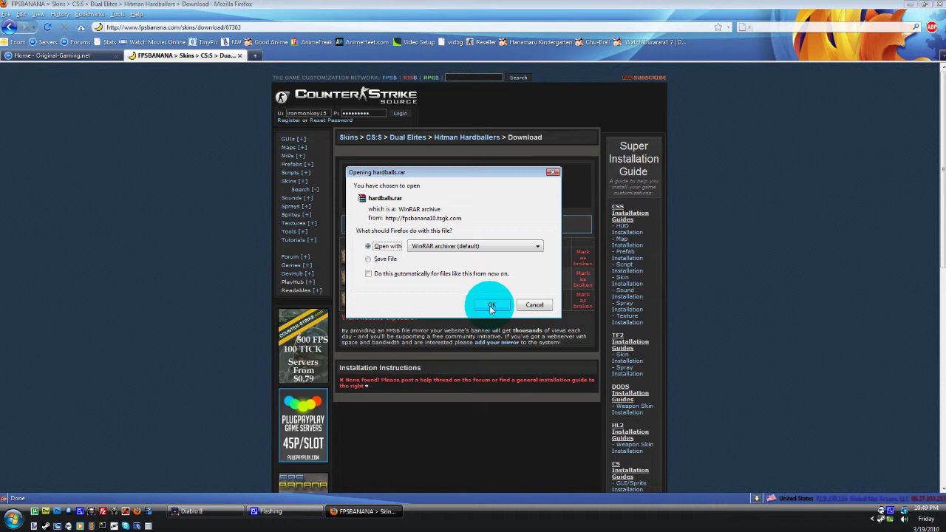
Open hardballs.rar in WinRAR and close the Firefox Downloads list.
click(491, 305)
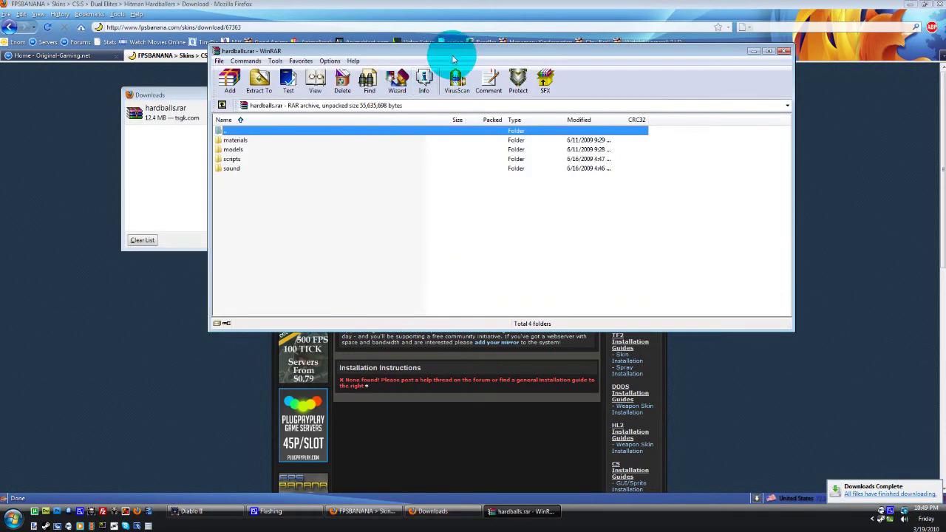
click(191, 113)
click(399, 95)
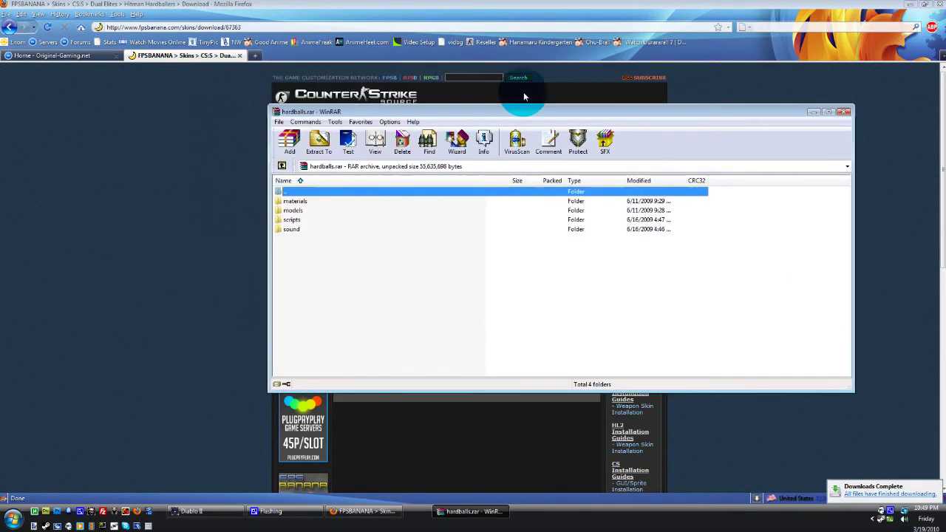
Minimise Firefox and open Computer from the Start menu.
click(907, 7)
click(303, 407)
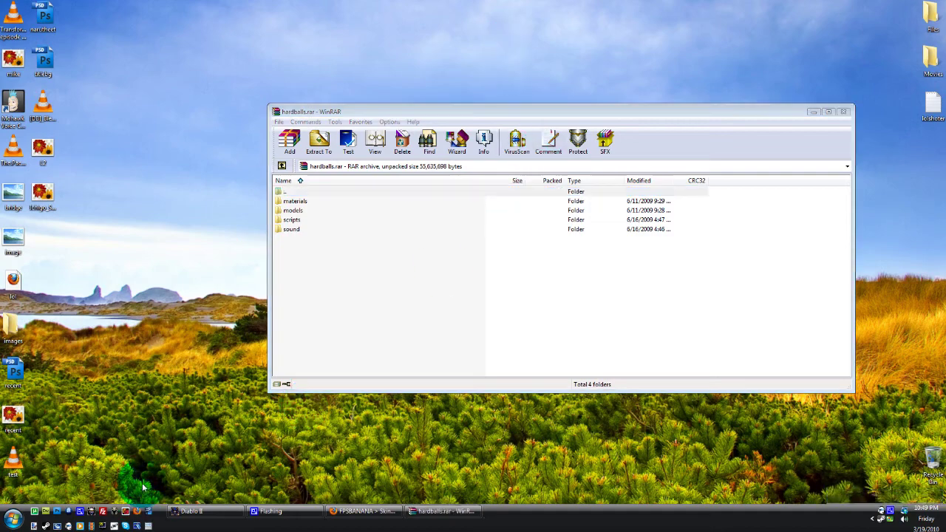
click(14, 518)
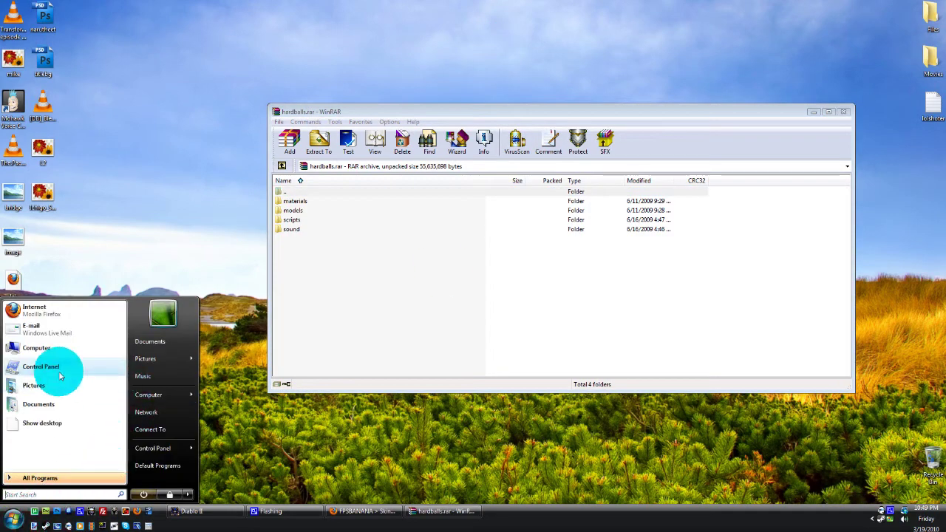
click(82, 380)
Browse Local Disk (C:) to Program Files (x86) and open the Steam folder.
mouse_move(418, 122)
mouse_down()
mouse_move(244, 122)
mouse_move(320, 65)
mouse_up()
double_click(180, 185)
double_click(201, 242)
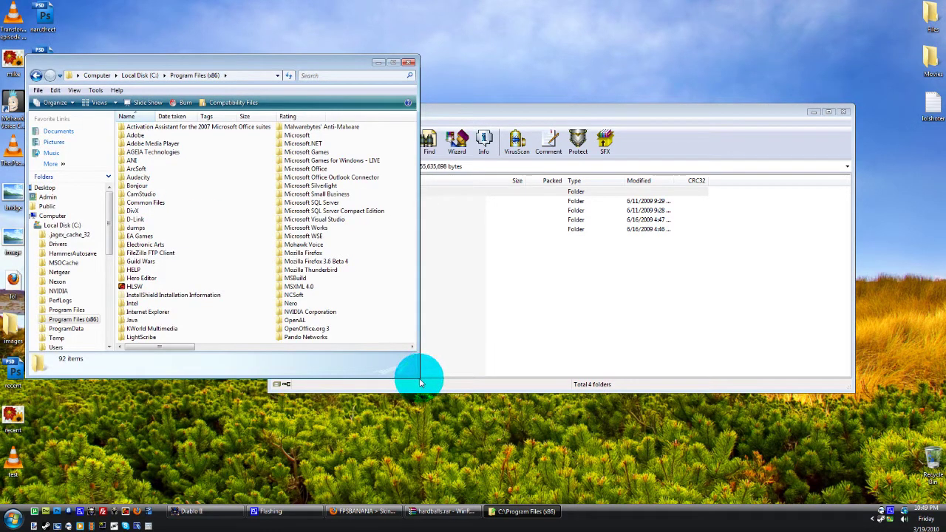
drag(419, 382, 419, 391)
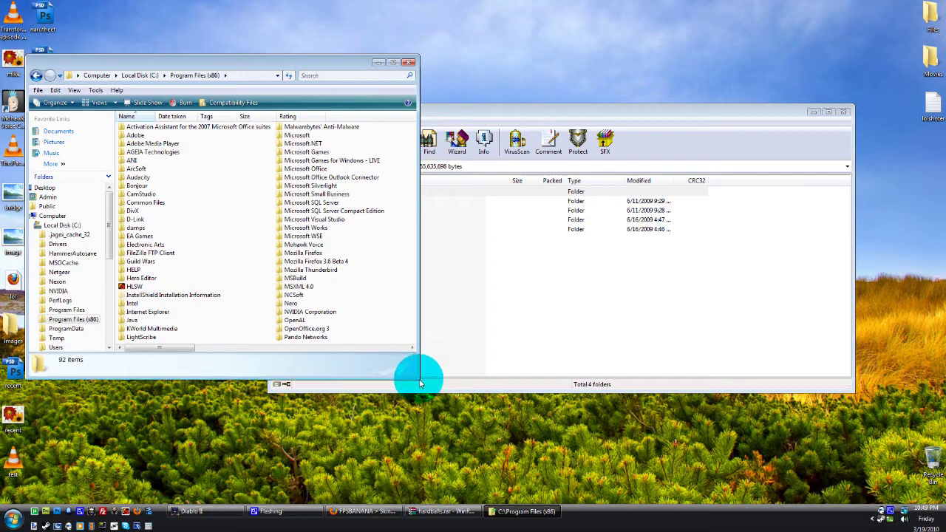
scroll(201, 247, down, 3)
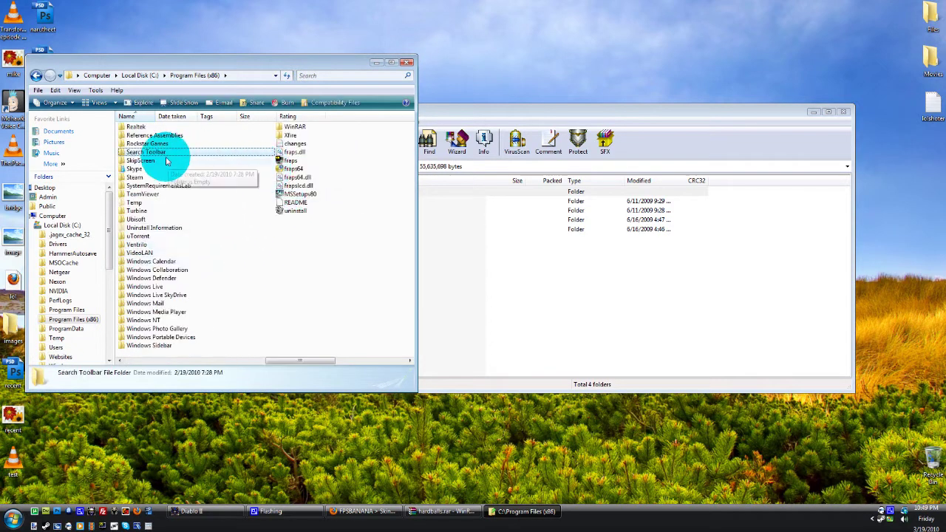
double_click(137, 178)
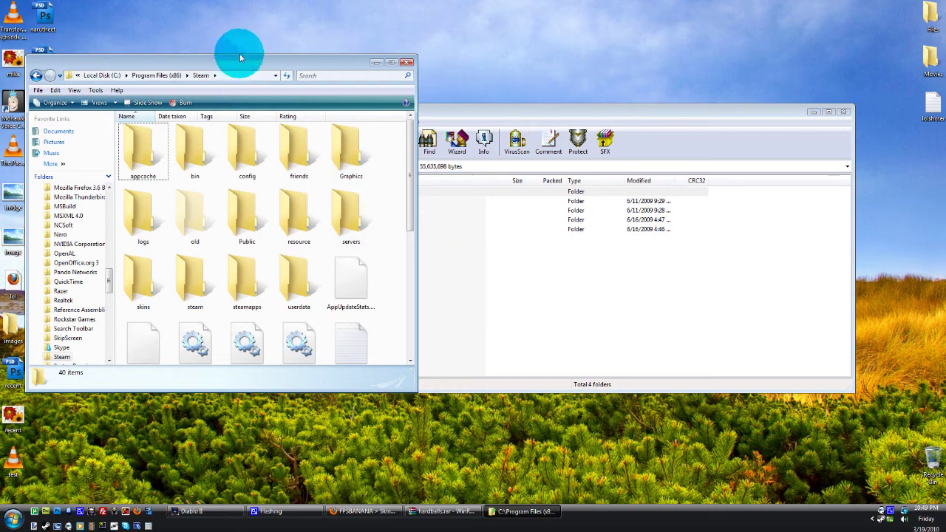
Go through steamapps and the account folder into counter-strike source\cstrike.
drag(241, 63, 242, 33)
click(188, 113)
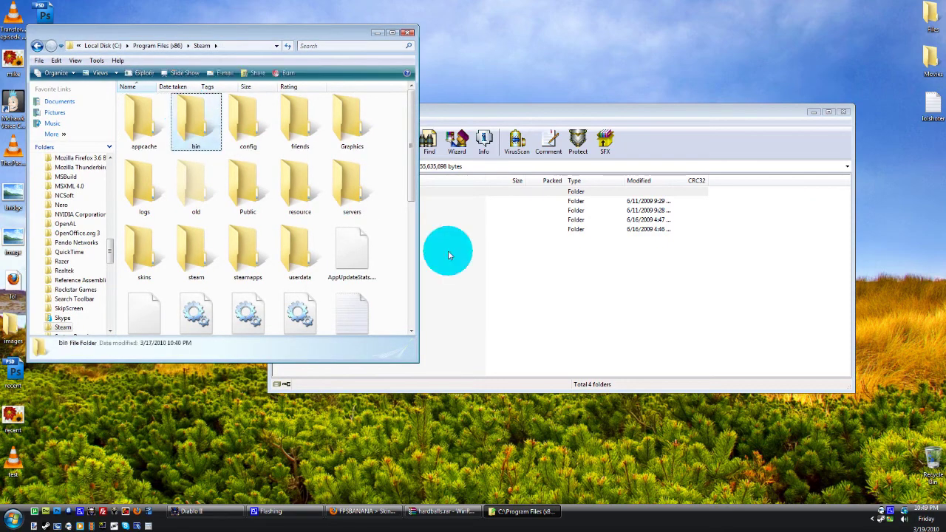
click(363, 251)
click(254, 264)
double_click(254, 264)
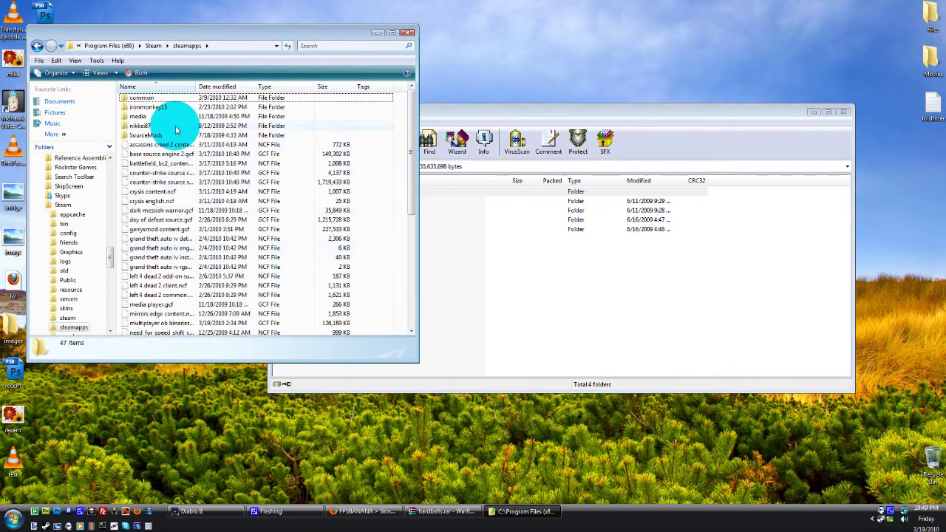
double_click(148, 106)
double_click(170, 114)
drag(250, 31, 250, 20)
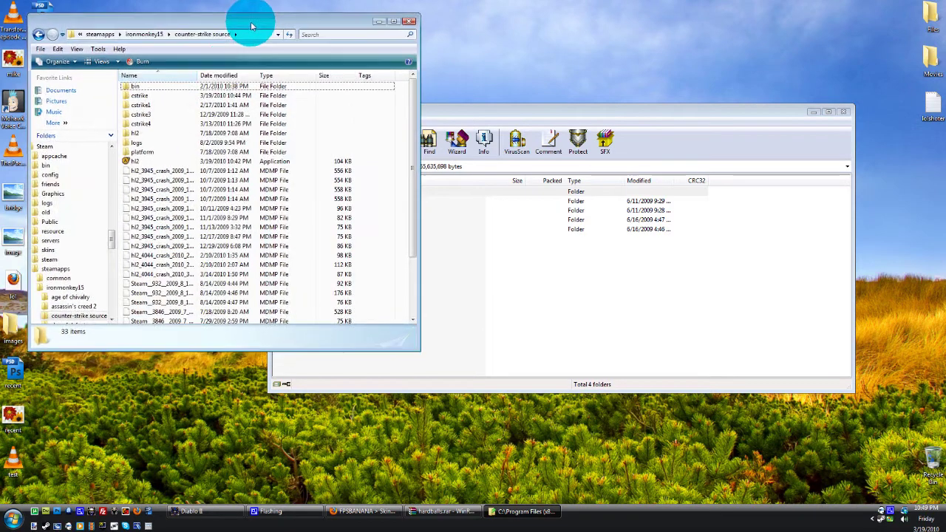
double_click(144, 95)
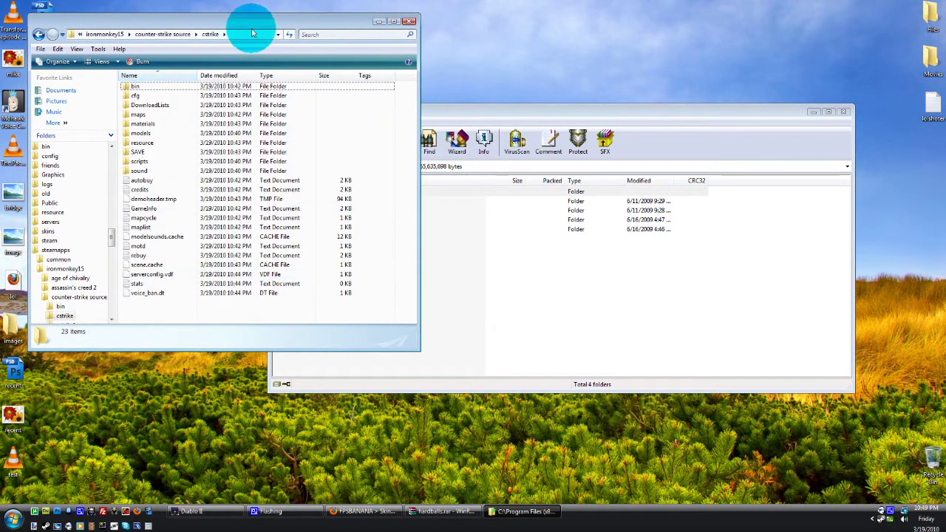
drag(238, 31, 233, 28)
Place the hardballs archive window beside cstrike and select its four folders.
click(625, 368)
drag(468, 110, 595, 204)
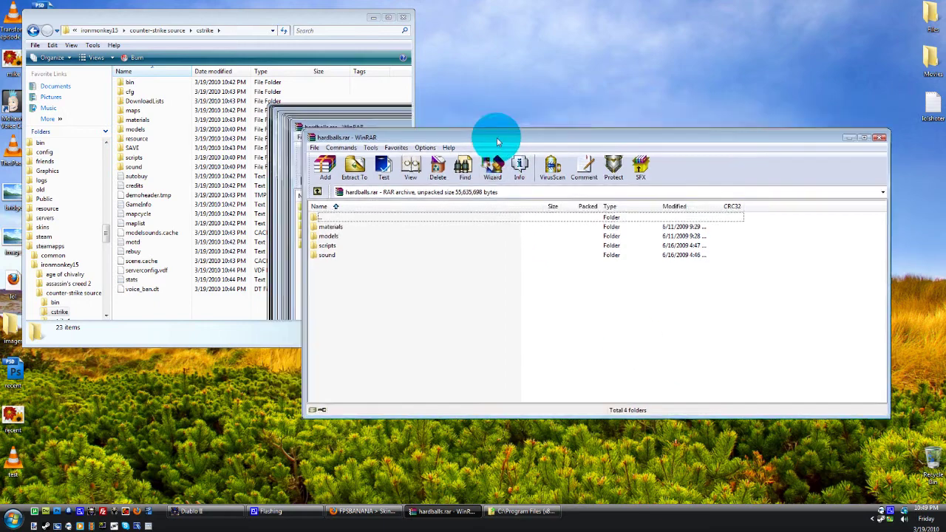
mouse_move(403, 407)
mouse_down()
mouse_move(449, 360)
mouse_move(433, 287)
mouse_up()
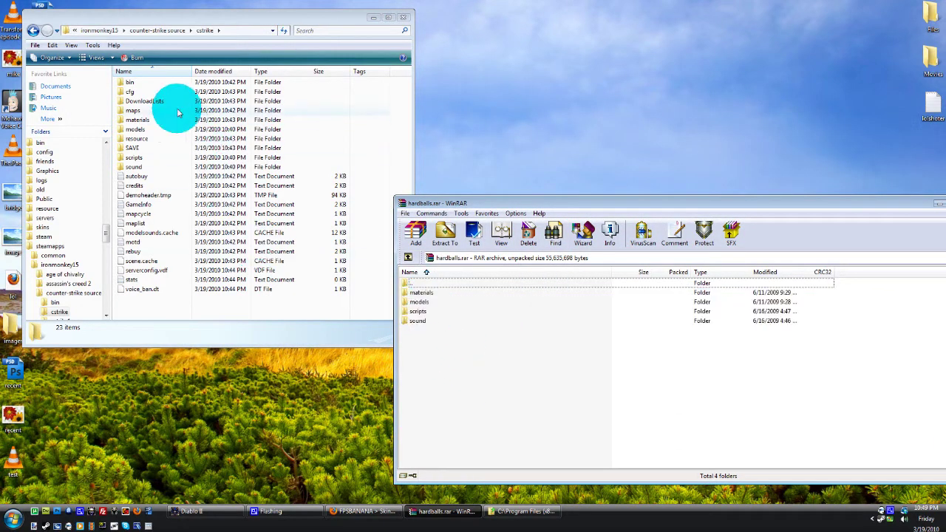
drag(169, 106, 154, 151)
Drag materials, models, scripts and sound into cstrike, merging for all current items.
mouse_move(496, 405)
mouse_down()
mouse_move(417, 299)
mouse_move(190, 257)
mouse_up()
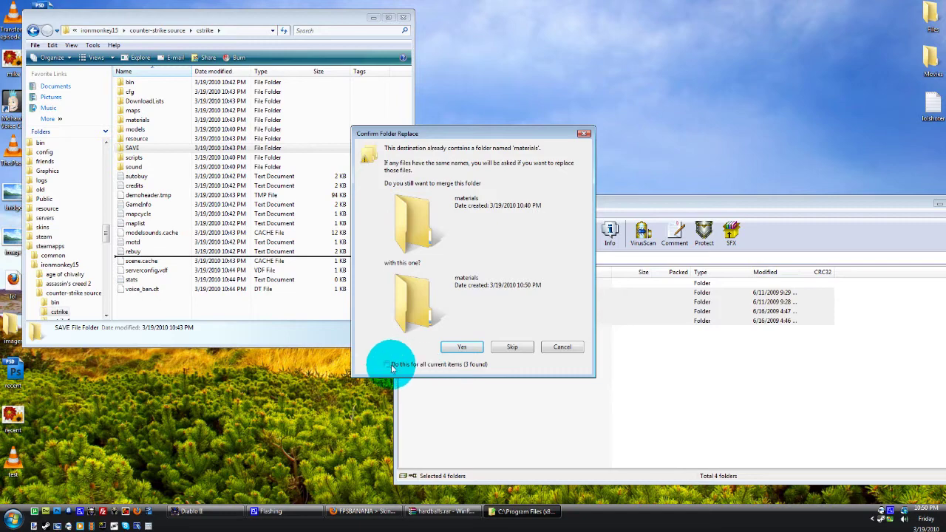
click(386, 363)
drag(485, 130, 444, 104)
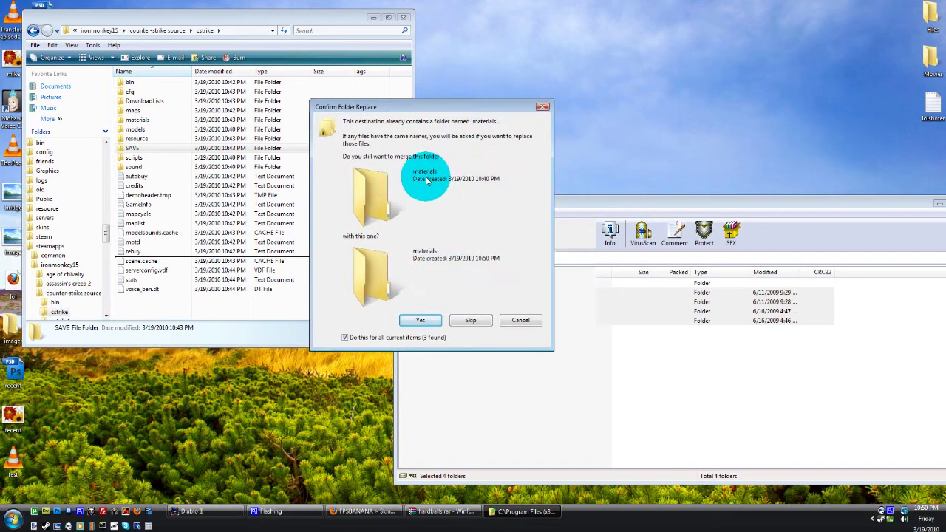
click(416, 326)
Reposition and narrow the WinRAR archive window.
drag(490, 205, 383, 99)
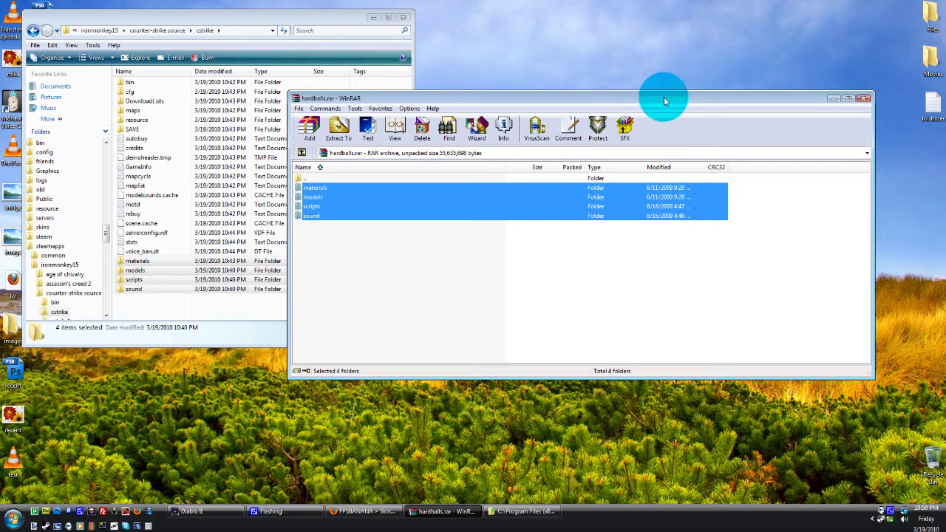
drag(662, 97, 703, 68)
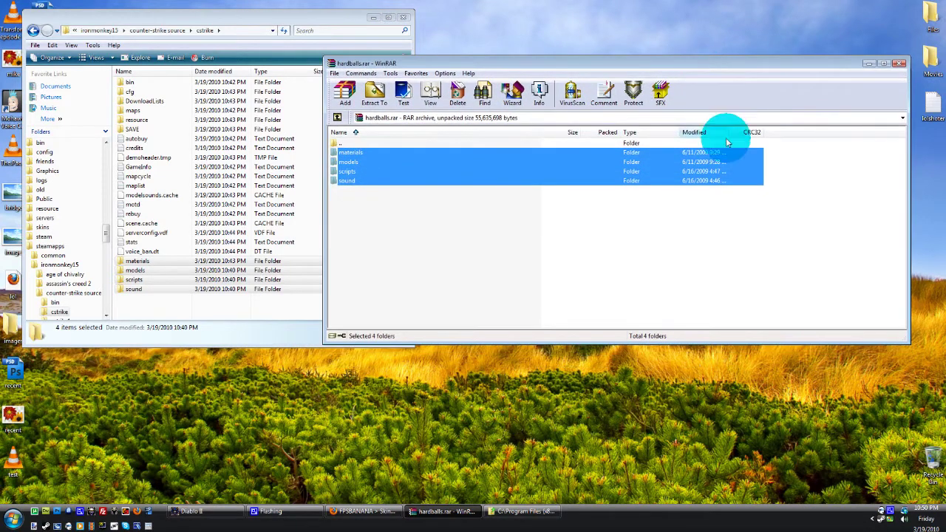
drag(909, 346, 781, 339)
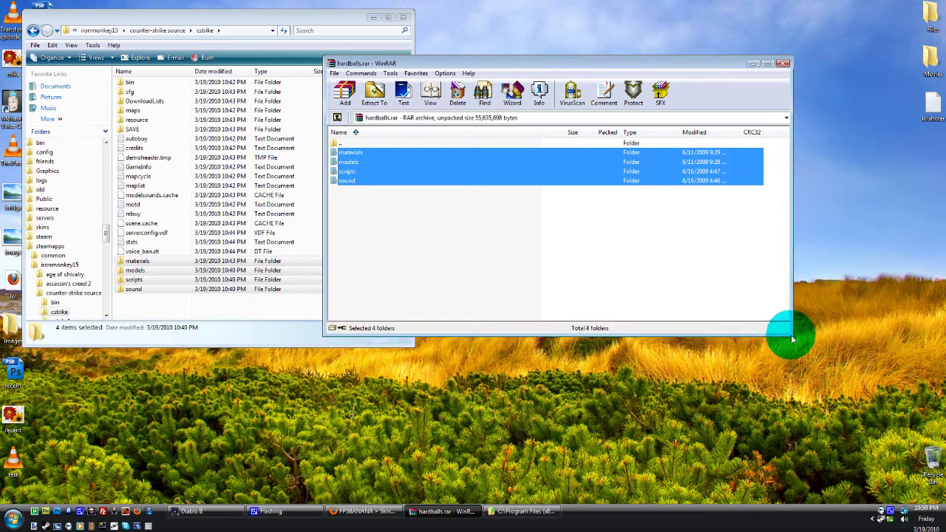
drag(624, 68, 743, 61)
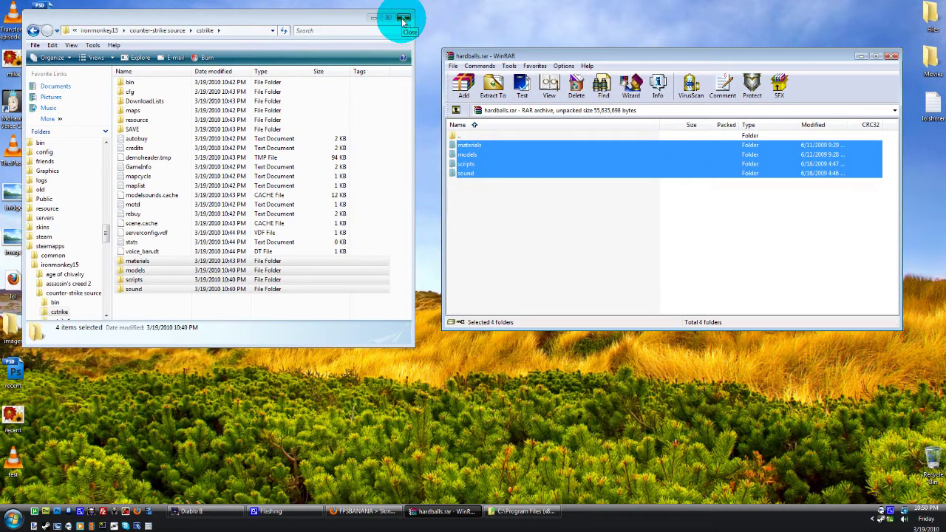
Close Explorer and WinRAR, then launch Counter-Strike: Source from the Steam Library.
click(403, 21)
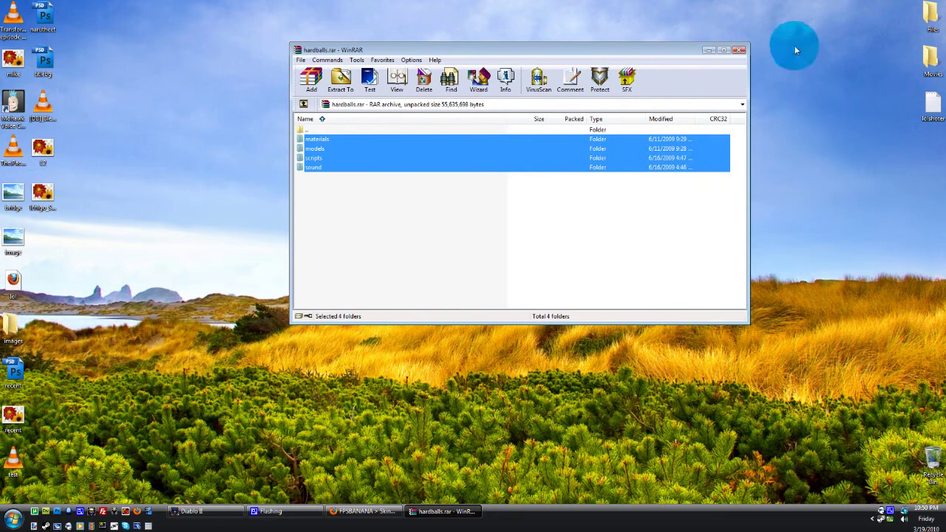
click(740, 51)
right_click(884, 520)
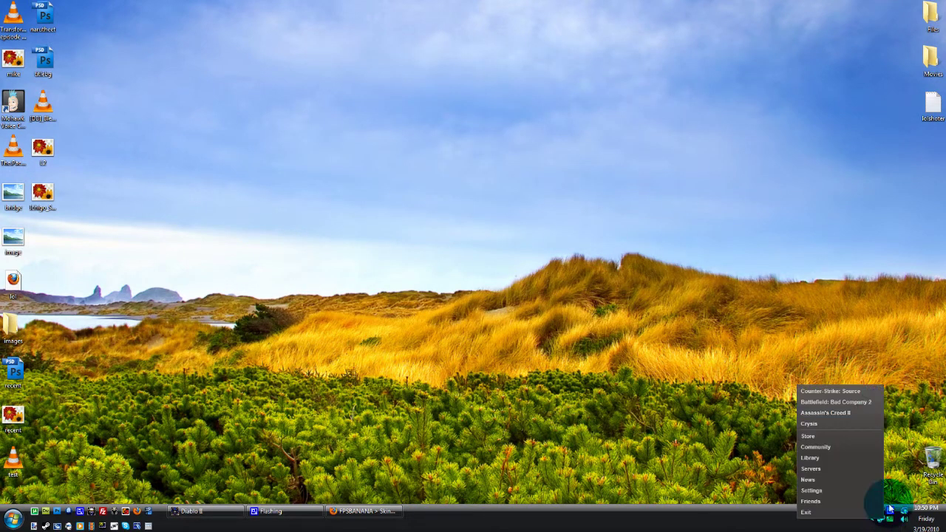
click(826, 448)
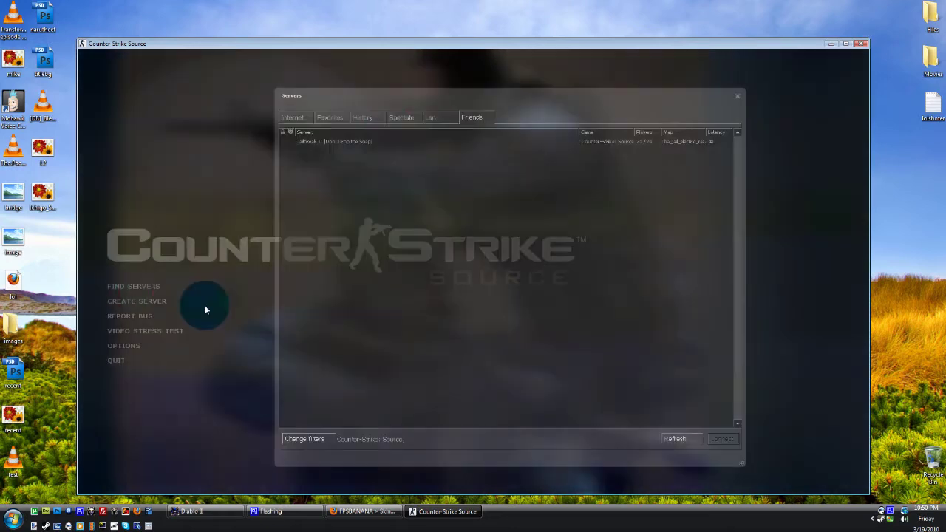
click(356, 117)
Join the favourite server and buy the .40 Dual Elites from the pistols menu.
click(337, 120)
double_click(348, 141)
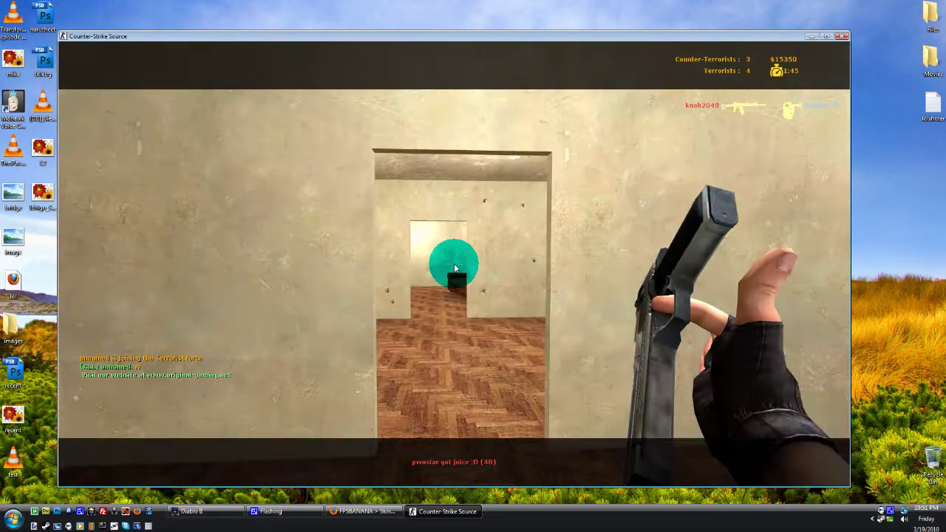
key(b)
key(1)
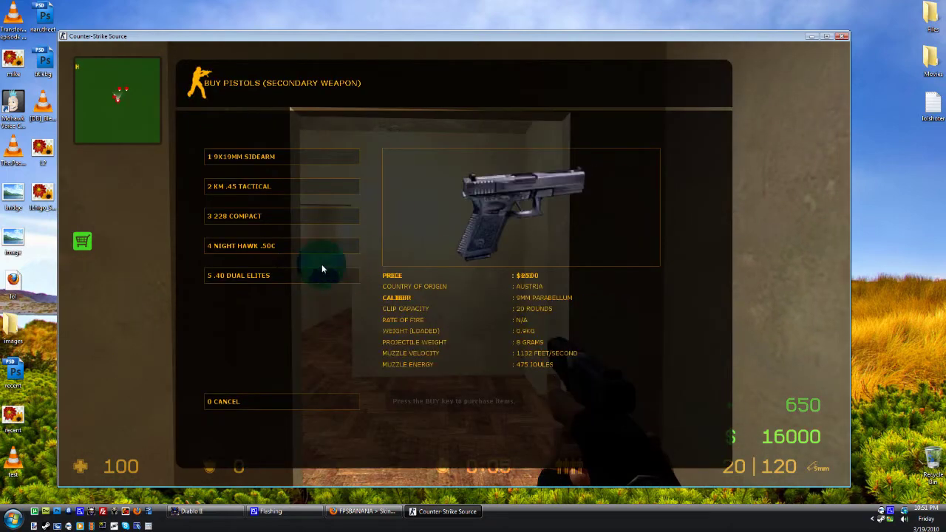
click(323, 273)
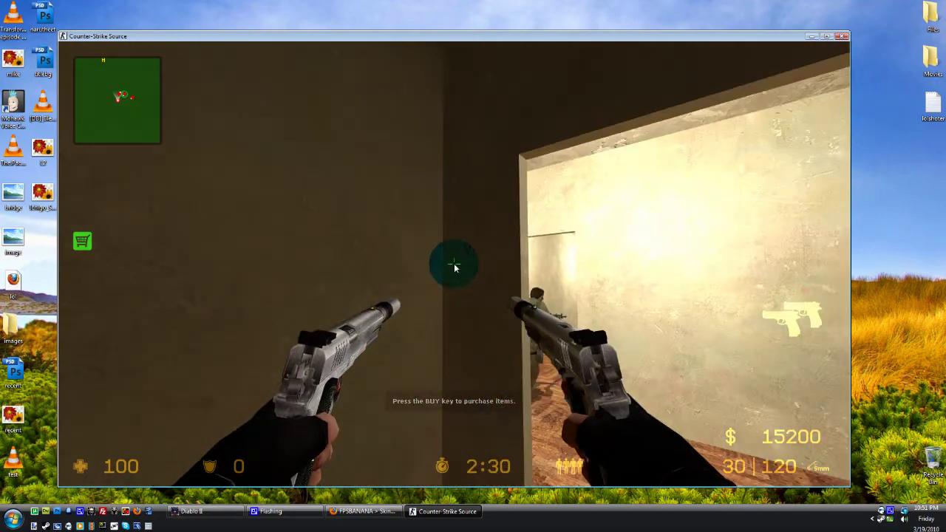
Fire the Hardballers dual pistols and walk through the rooms to show the skin.
click(454, 264)
double_click(454, 264)
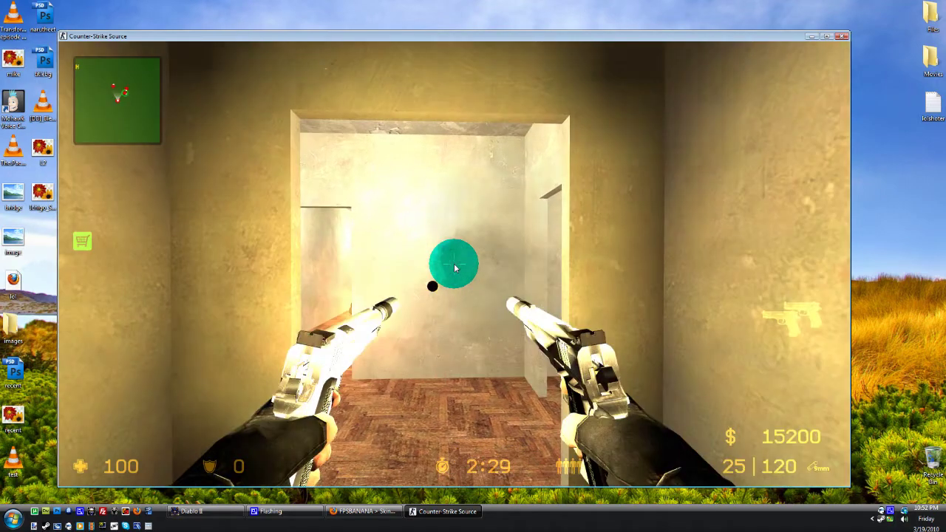
triple_click(454, 264)
double_click(453, 264)
key(w)
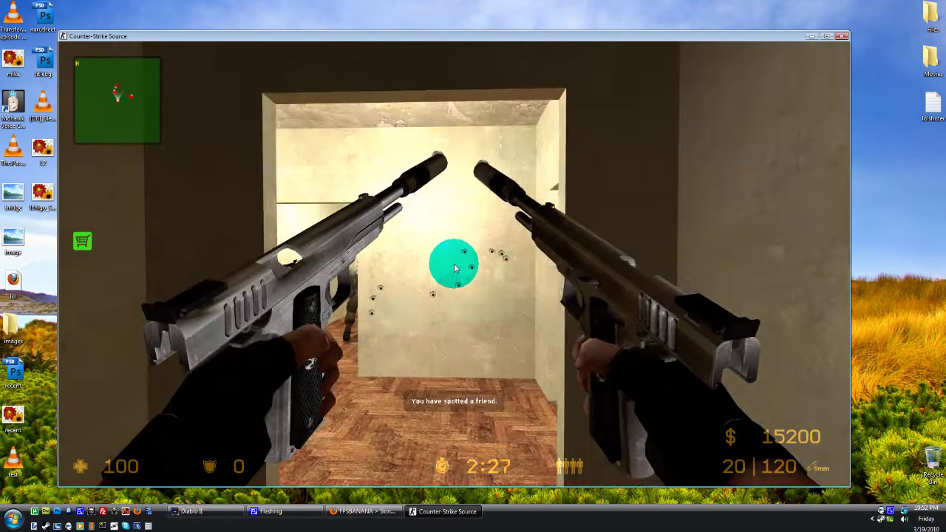
key(w)
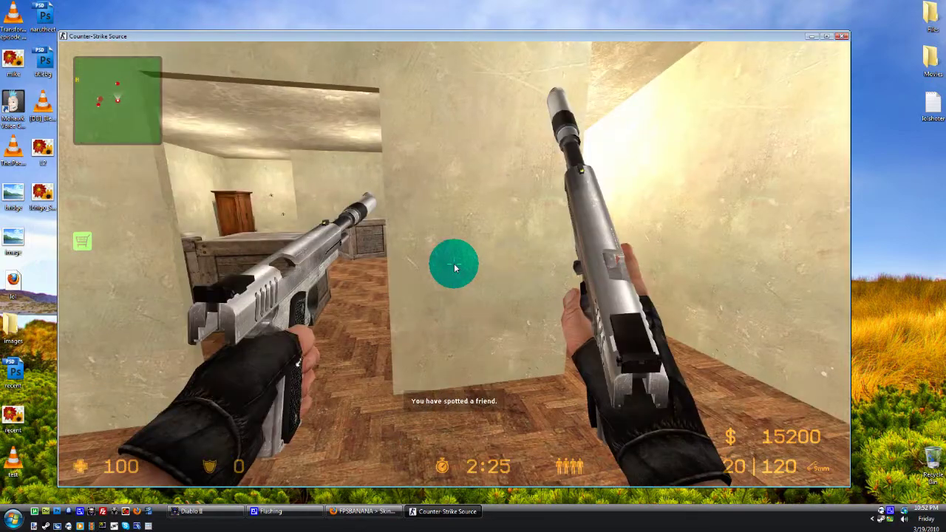
key(w)
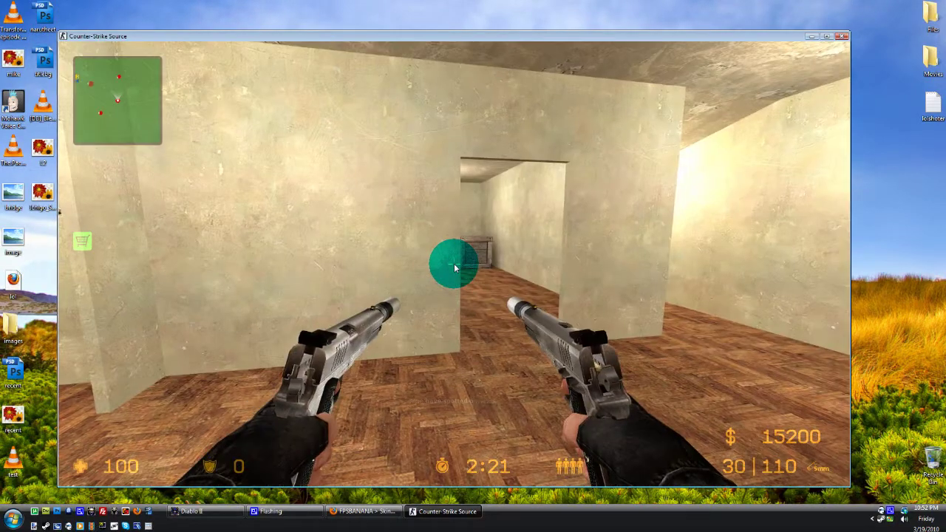
Quit Counter-Strike: Source from the pause menu.
key(Escape)
click(97, 412)
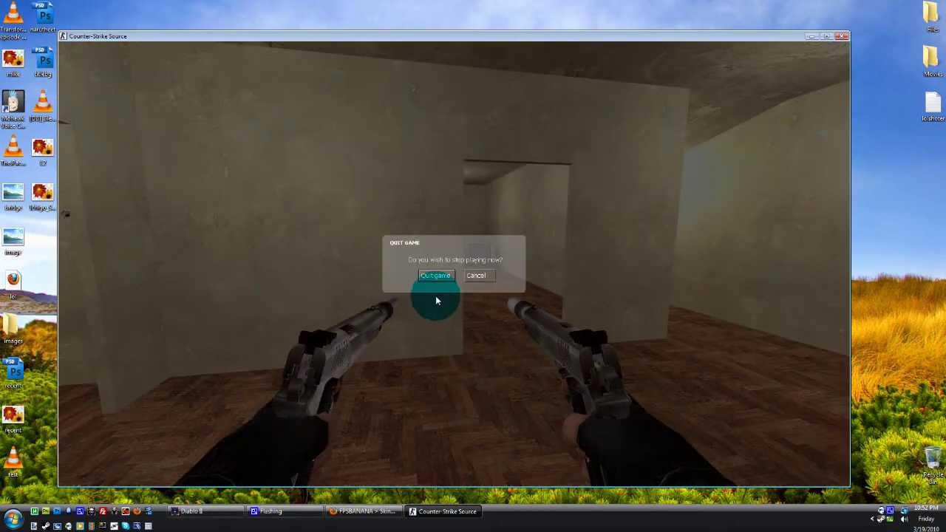
click(437, 259)
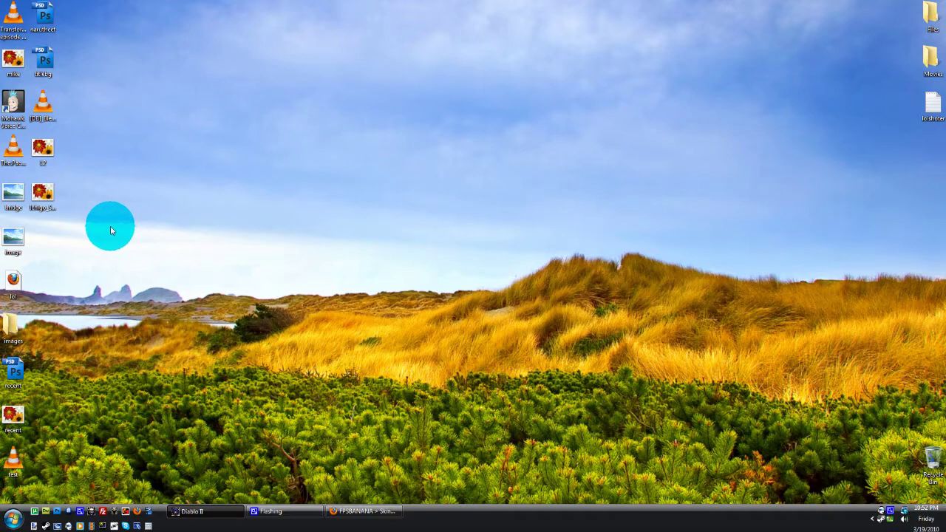
Select the five icons in the desktop's second column and delete them.
drag(110, 231, 46, 15)
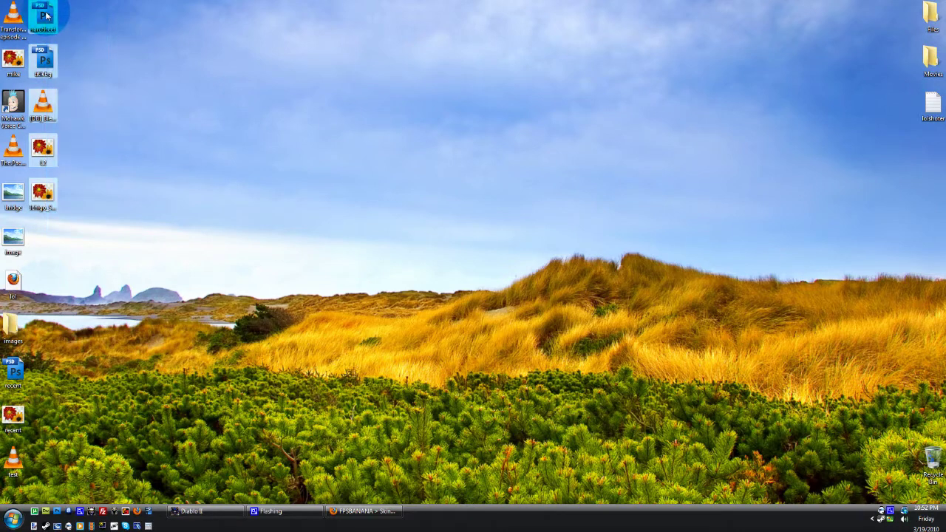
key(Delete)
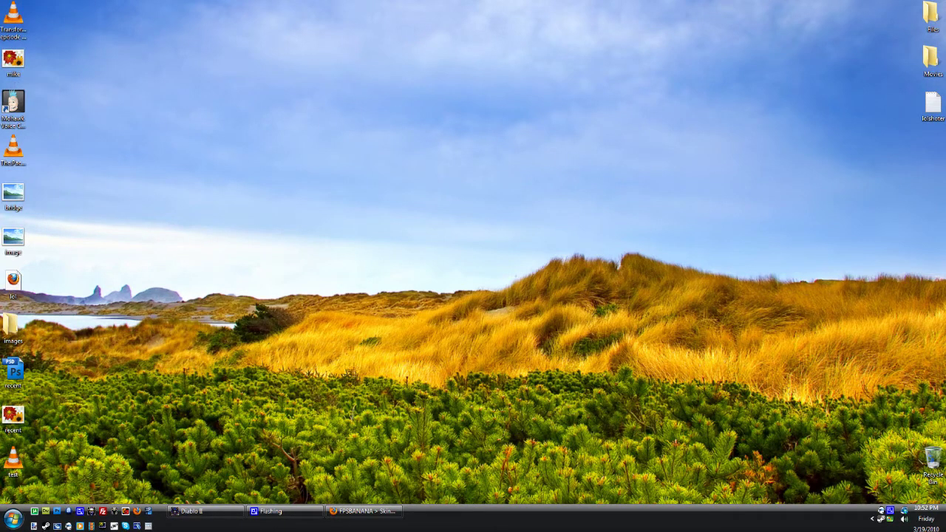